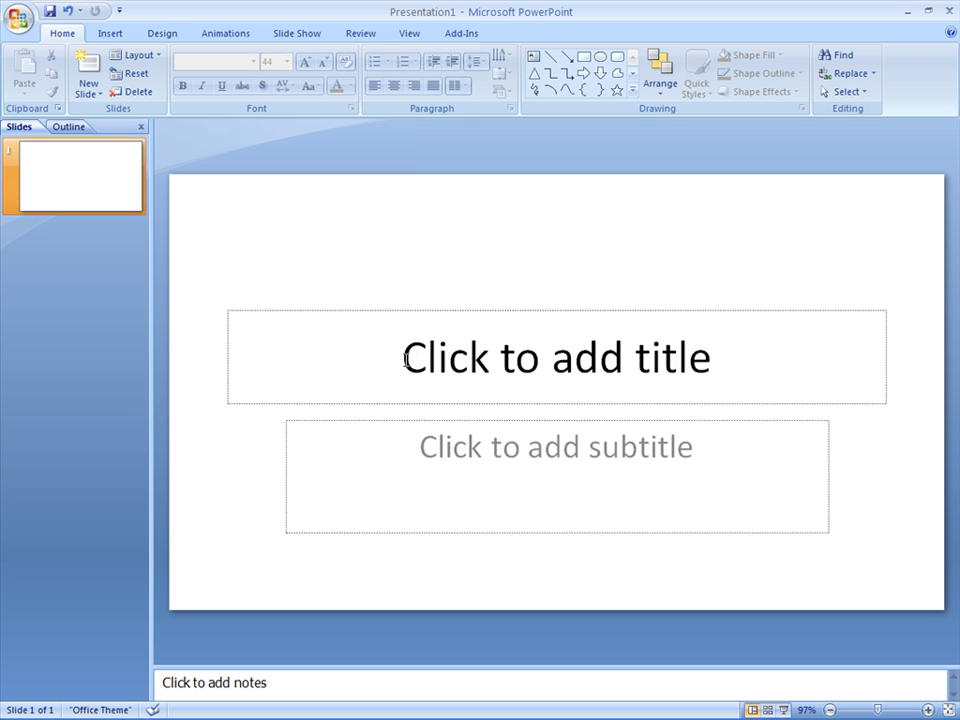
Type 'First' as the title of slide 1, leaving the subtitle empty
{"action": "left_click", "coordinate": [510, 354]}
{"action": "type", "text": "First"}
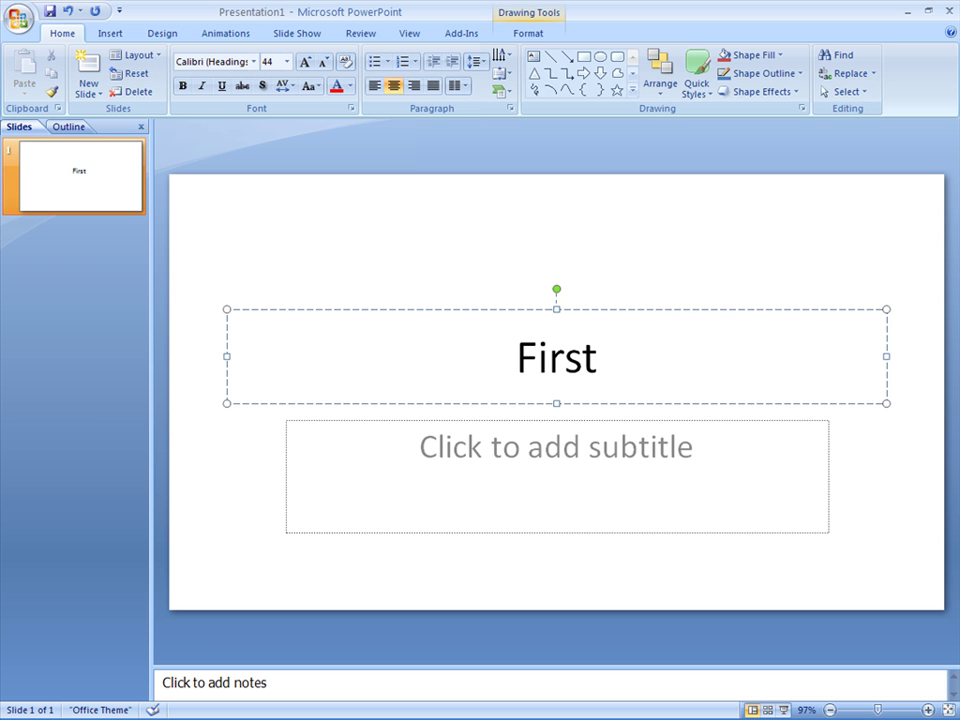
{"action": "left_click", "coordinate": [427, 240]}
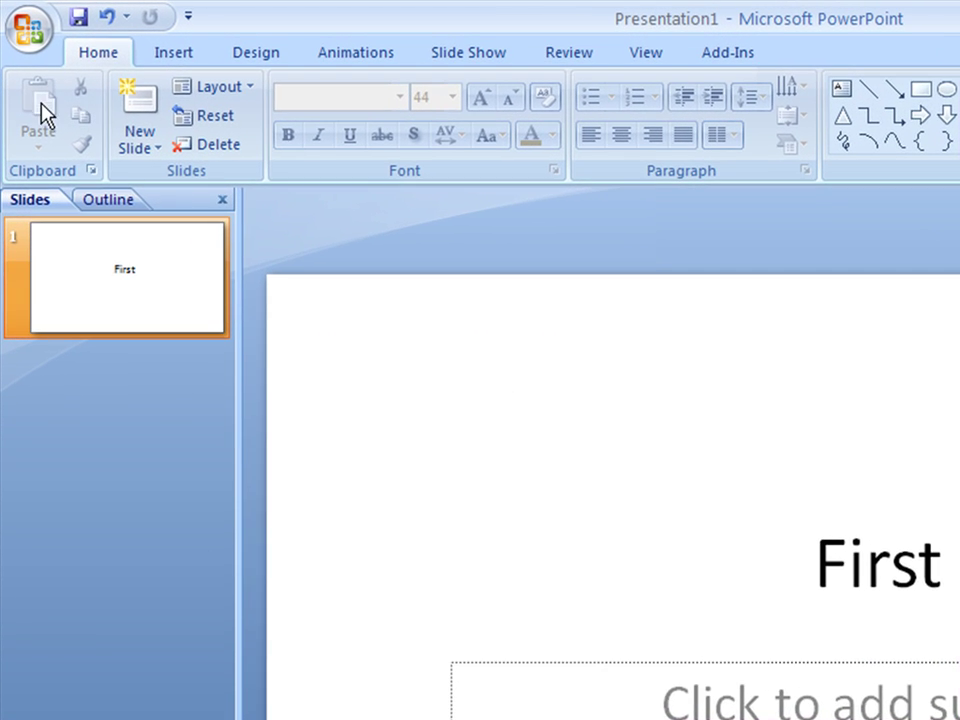
Add a Title and Content slide as slide 2 and show the Movie insertion options
{"action": "left_click", "coordinate": [146, 147]}
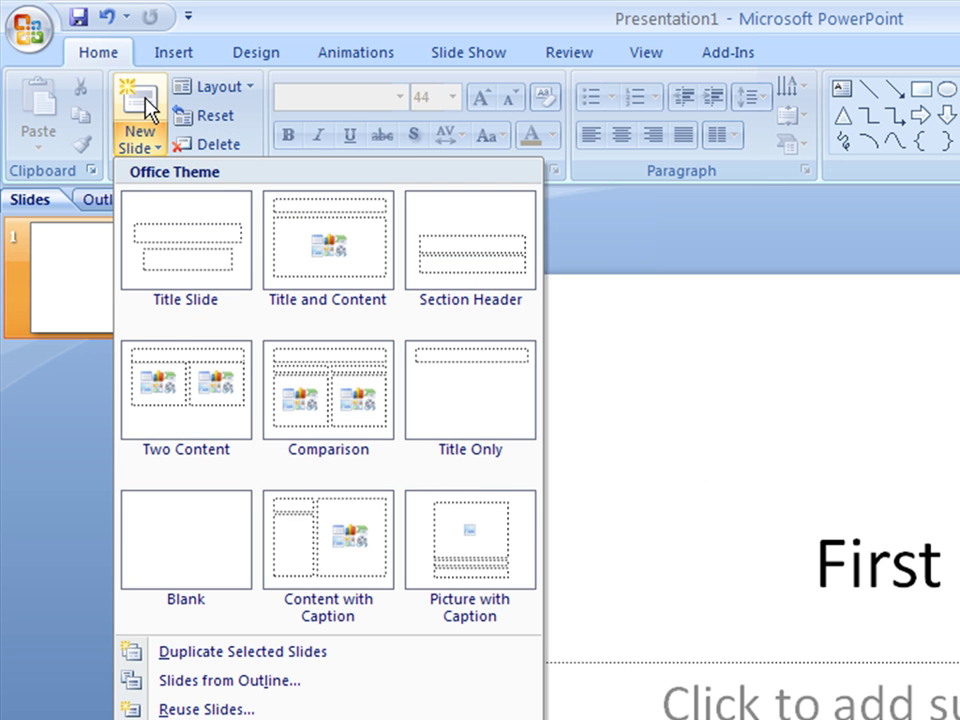
{"action": "left_click", "coordinate": [146, 107]}
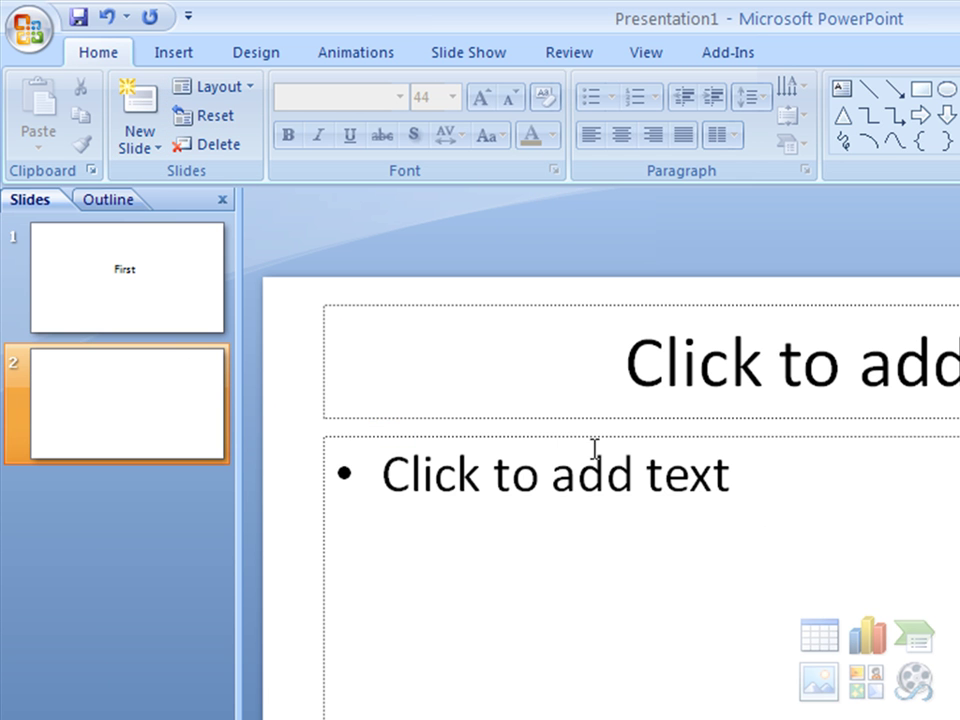
{"action": "left_click", "coordinate": [184, 58]}
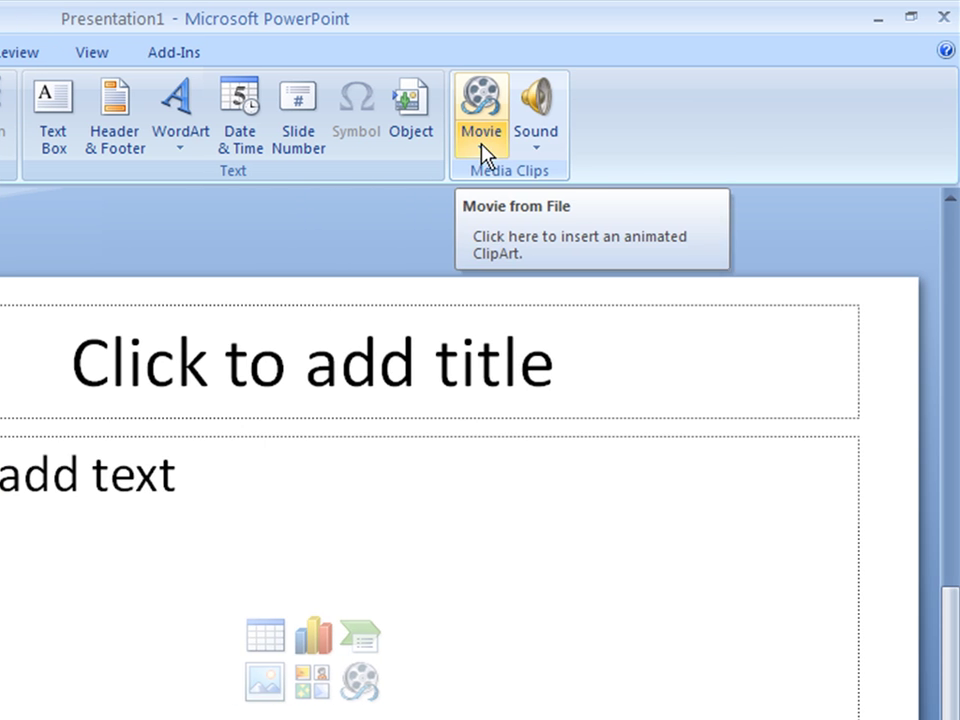
{"action": "left_click", "coordinate": [485, 152]}
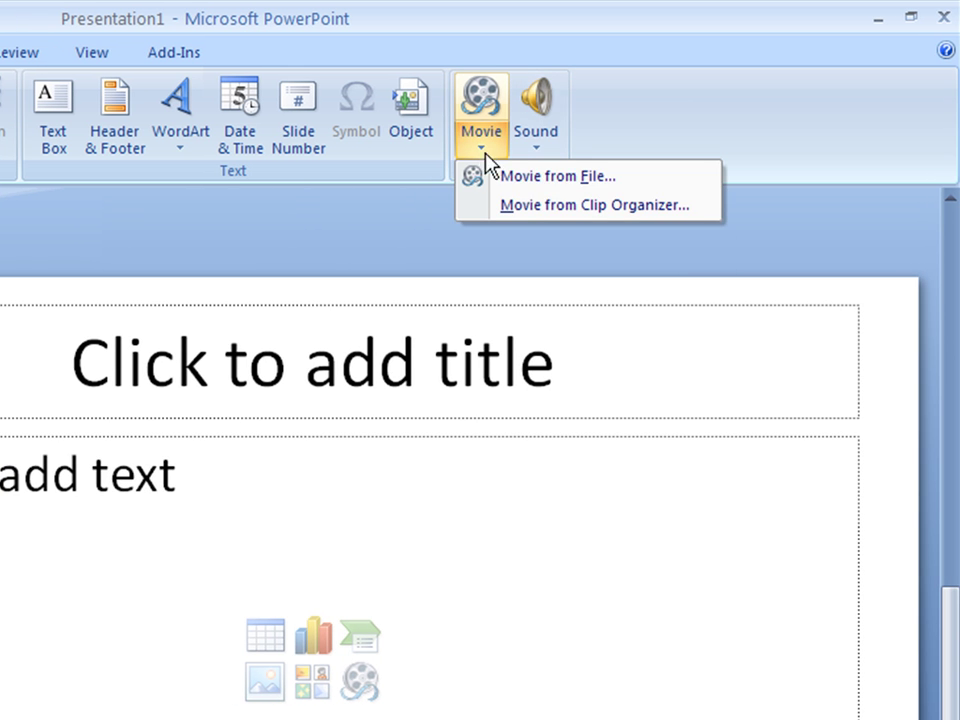
Insert the clock.avi movie file from the Desktop onto slide 2
{"action": "left_click", "coordinate": [560, 190]}
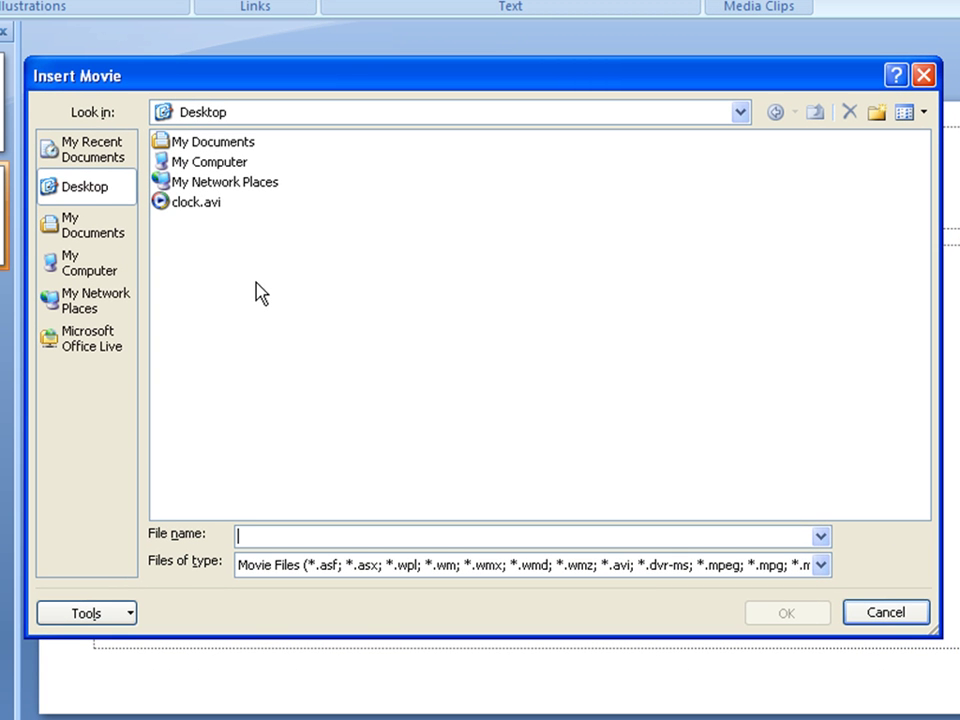
{"action": "left_click", "coordinate": [203, 208]}
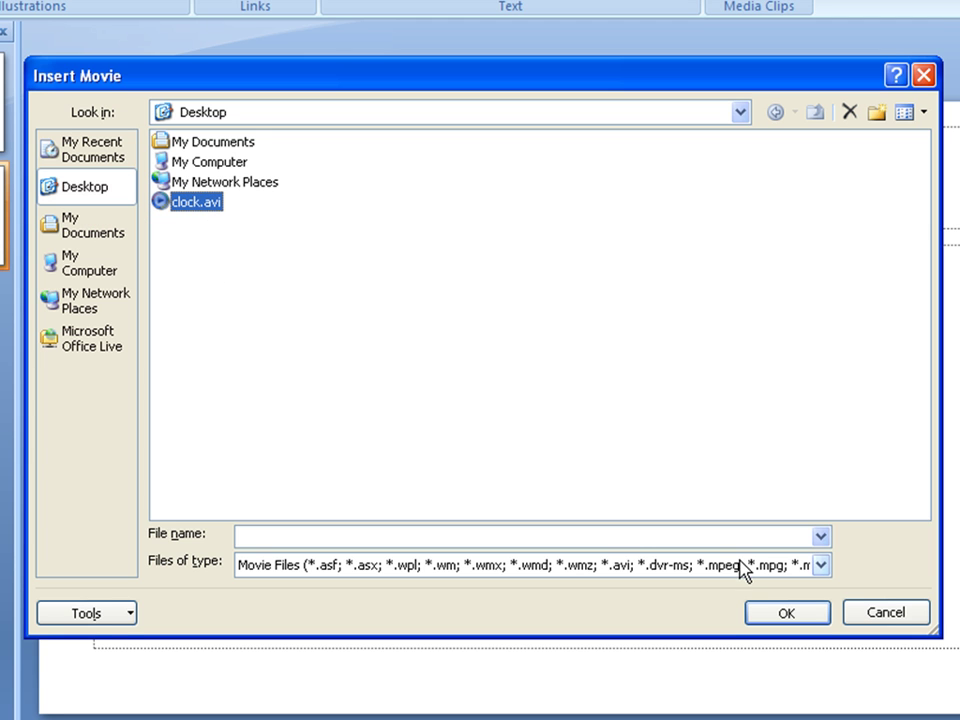
{"action": "left_click", "coordinate": [806, 614]}
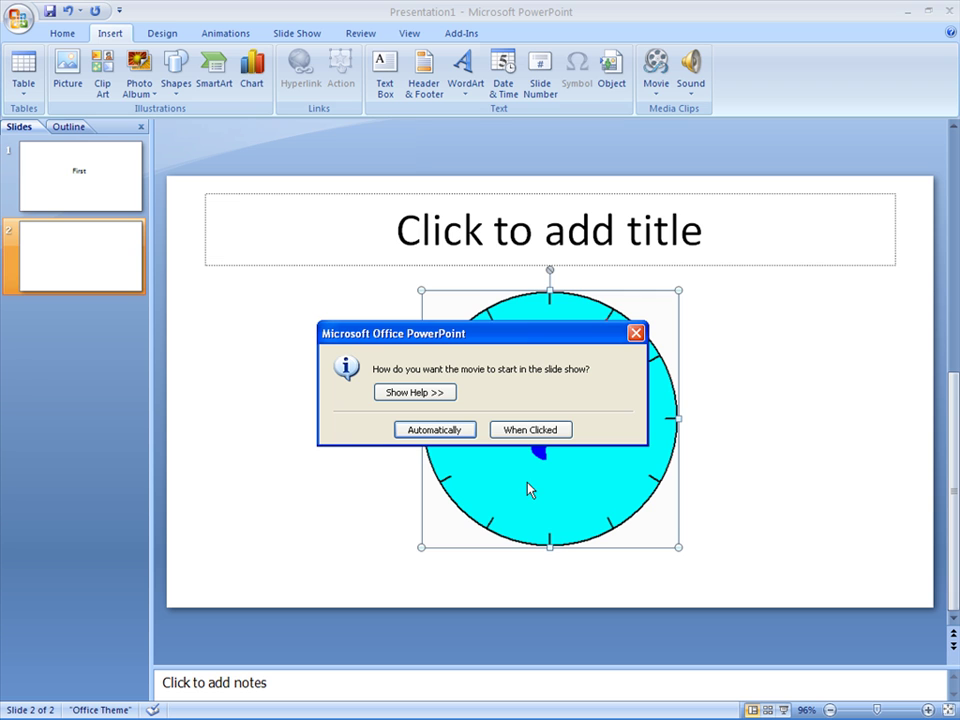
Set the clock movie to start automatically, enlarge it to 4.09 inches, and move it right
{"action": "left_click", "coordinate": [447, 432]}
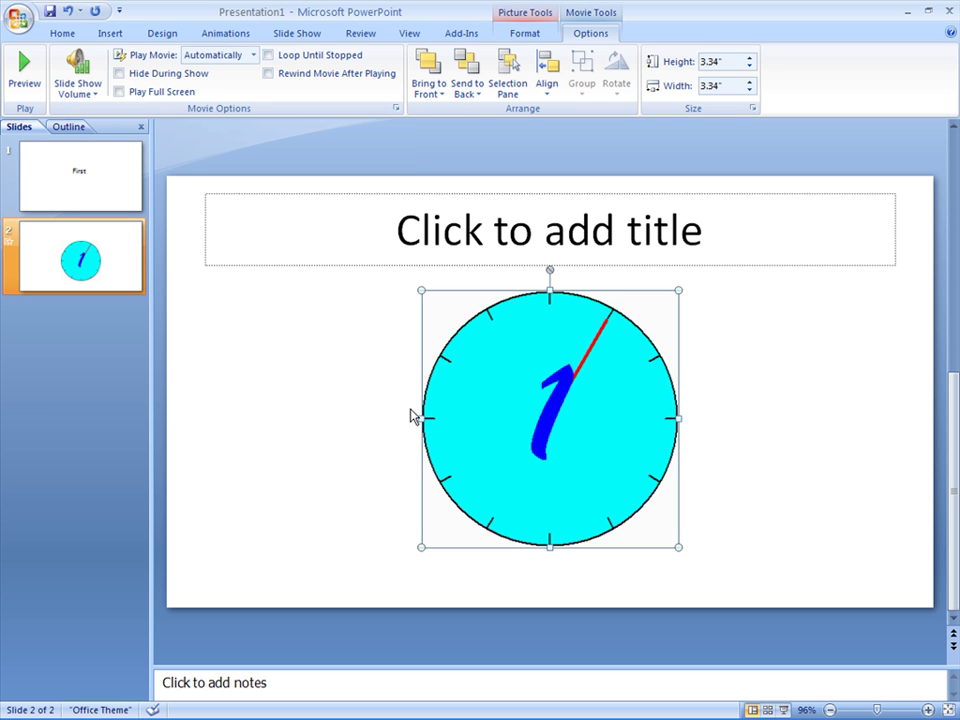
{"action": "left_click_drag", "start_coordinate": [421, 550], "coordinate": [366, 579]}
{"action": "left_click_drag", "start_coordinate": [538, 395], "coordinate": [626, 380]}
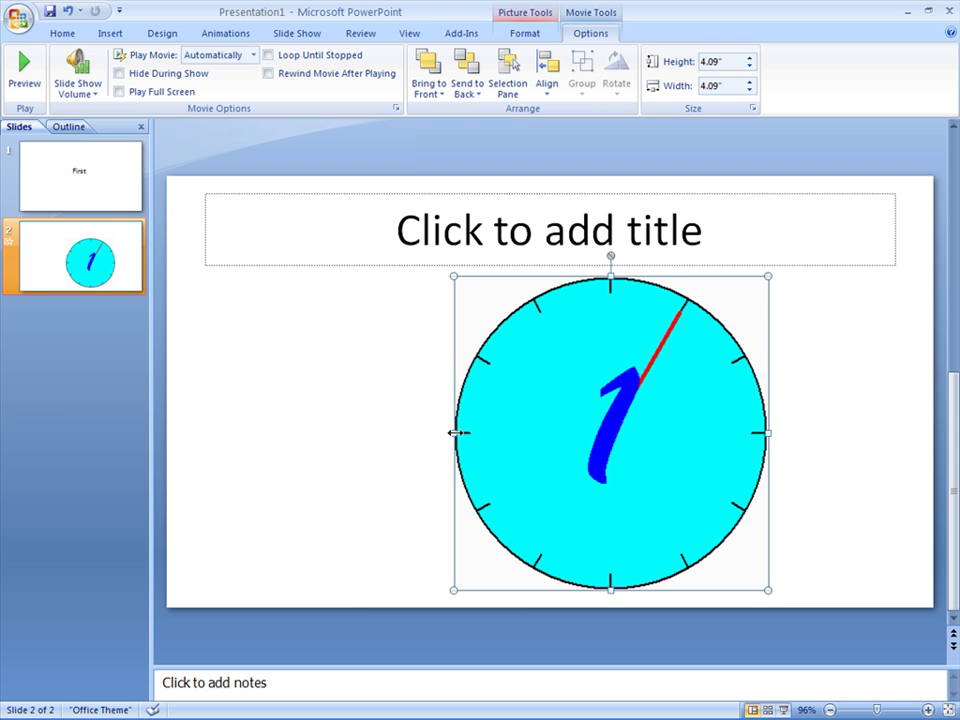
{"action": "left_click_drag", "start_coordinate": [498, 432], "coordinate": [276, 423]}
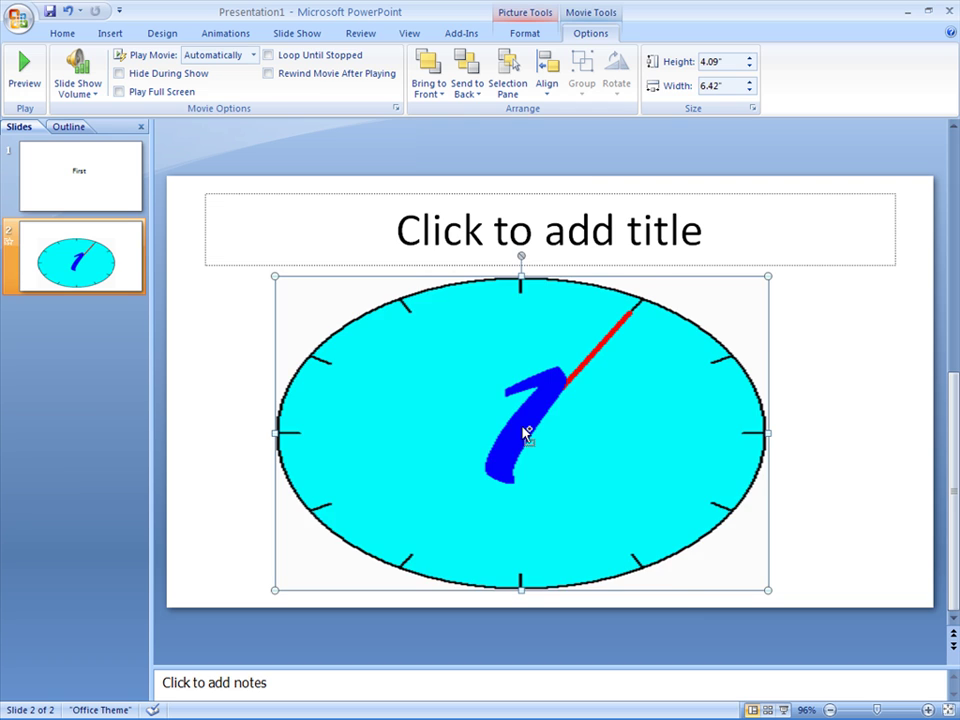
{"action": "key", "text": "ctrl+z"}
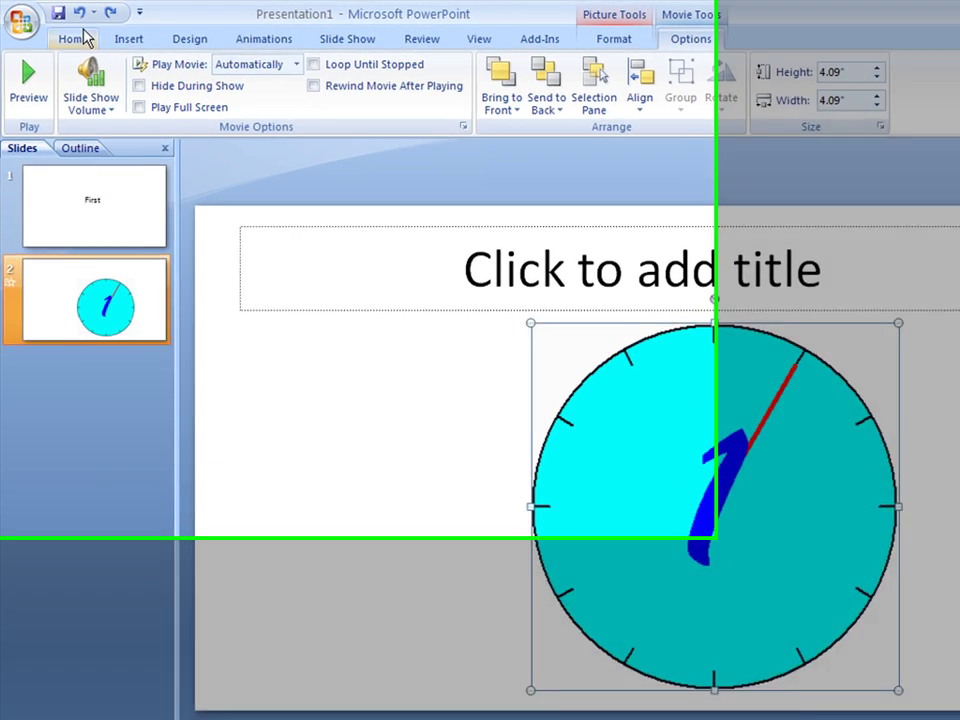
Add a third slide titled 'Last', then return to slide 1
{"action": "left_click", "coordinate": [80, 38]}
{"action": "left_click", "coordinate": [100, 76]}
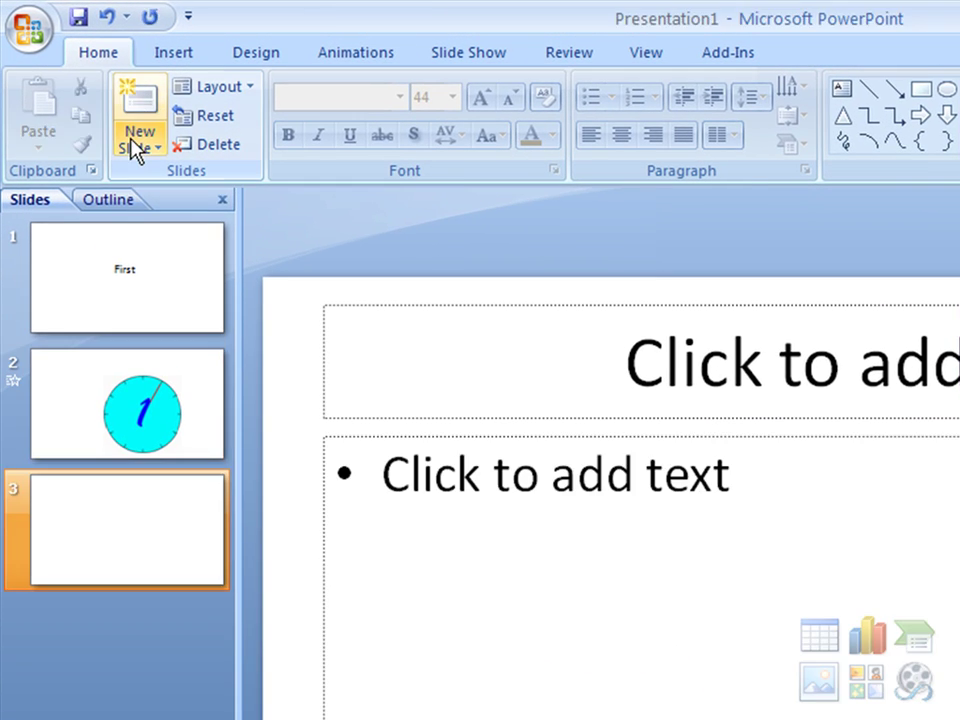
{"action": "left_click", "coordinate": [864, 388]}
{"action": "type", "text": "L"}
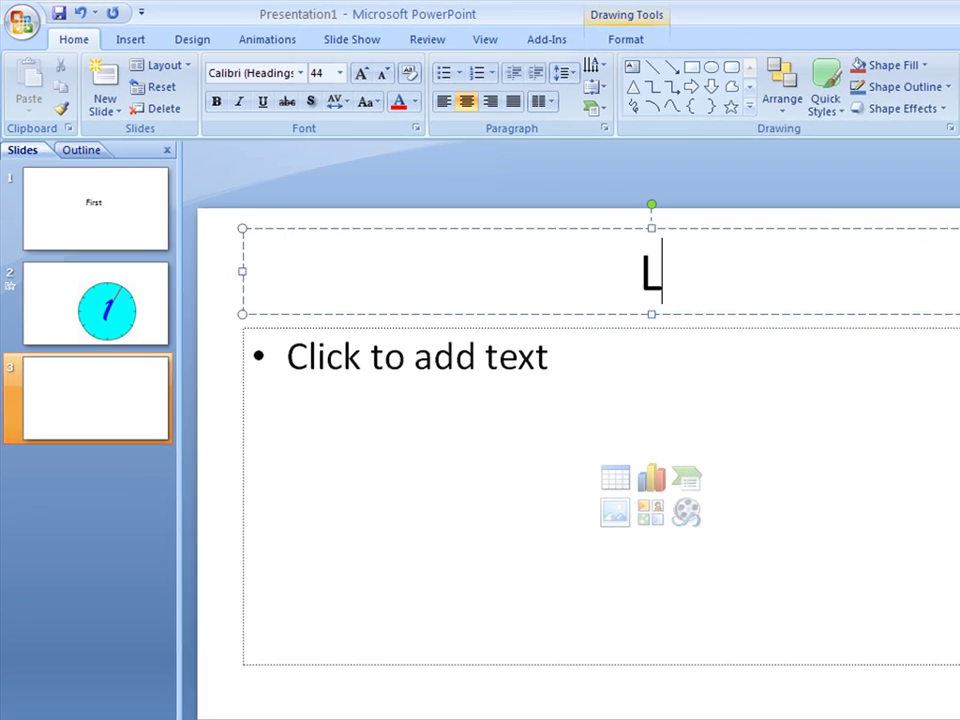
{"action": "type", "text": "ast"}
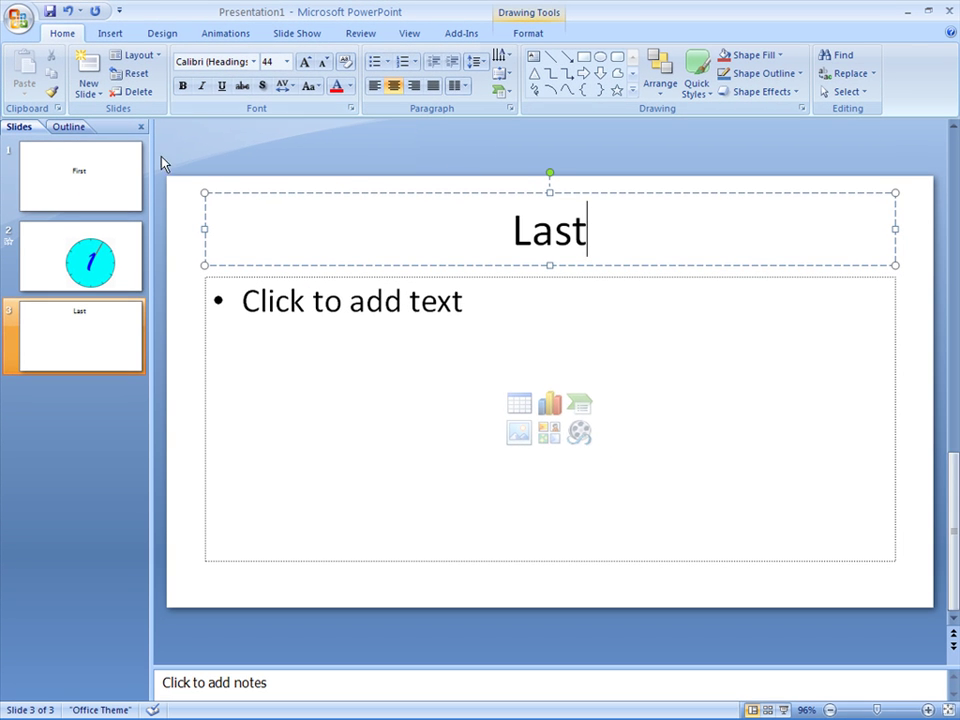
{"action": "left_click", "coordinate": [125, 165]}
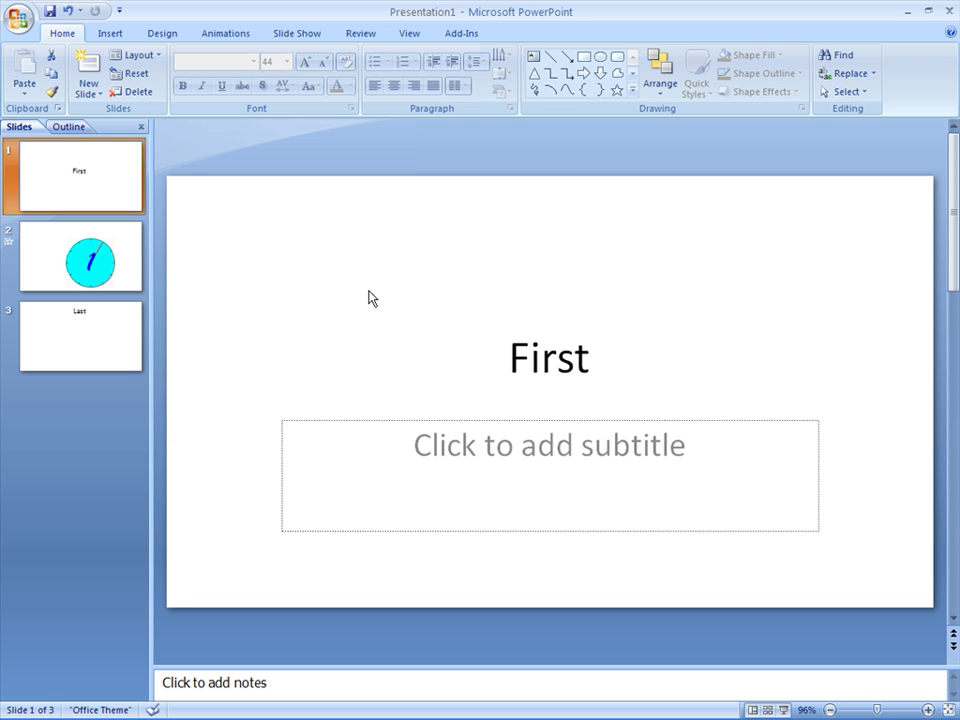
Play the slide show from the start through the clock and Last slides, then exit
{"action": "key", "text": "F5"}
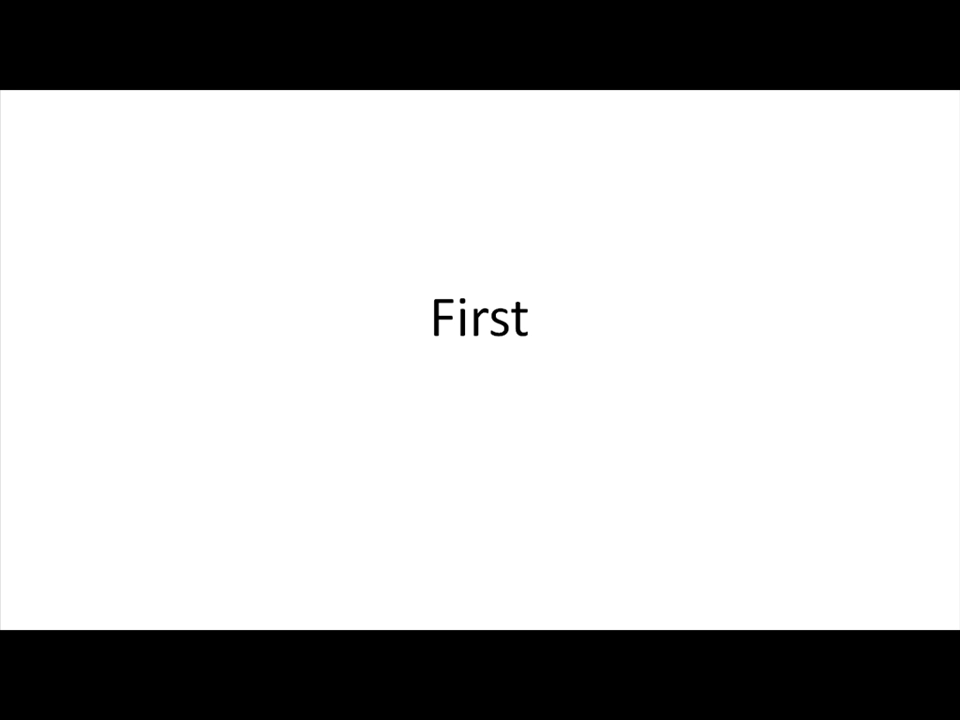
{"action": "key", "text": "Right"}
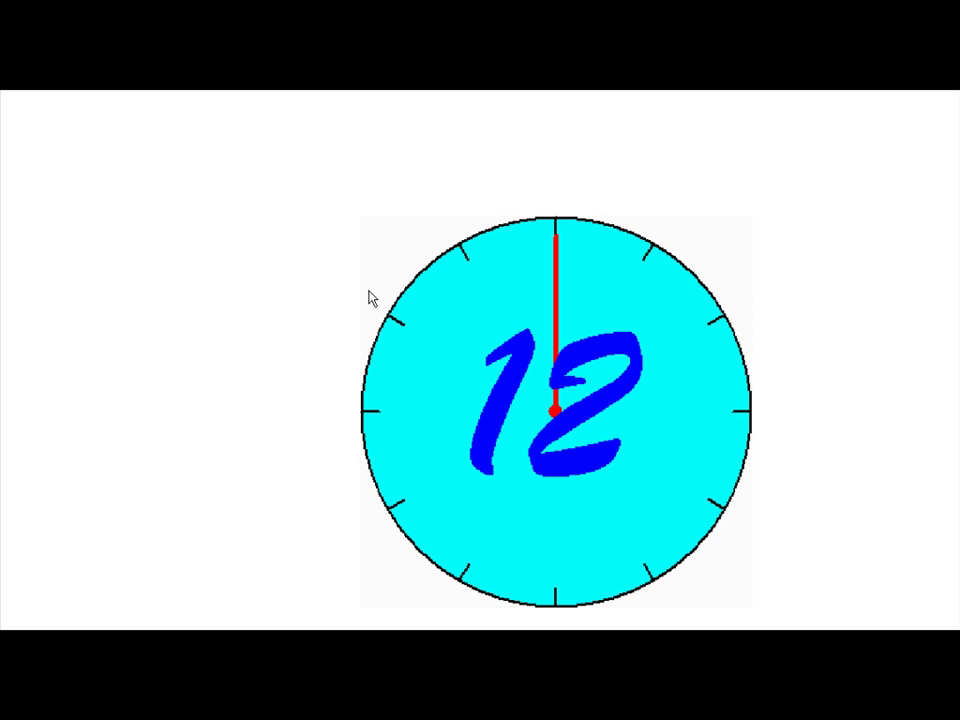
{"action": "key", "text": "Right"}
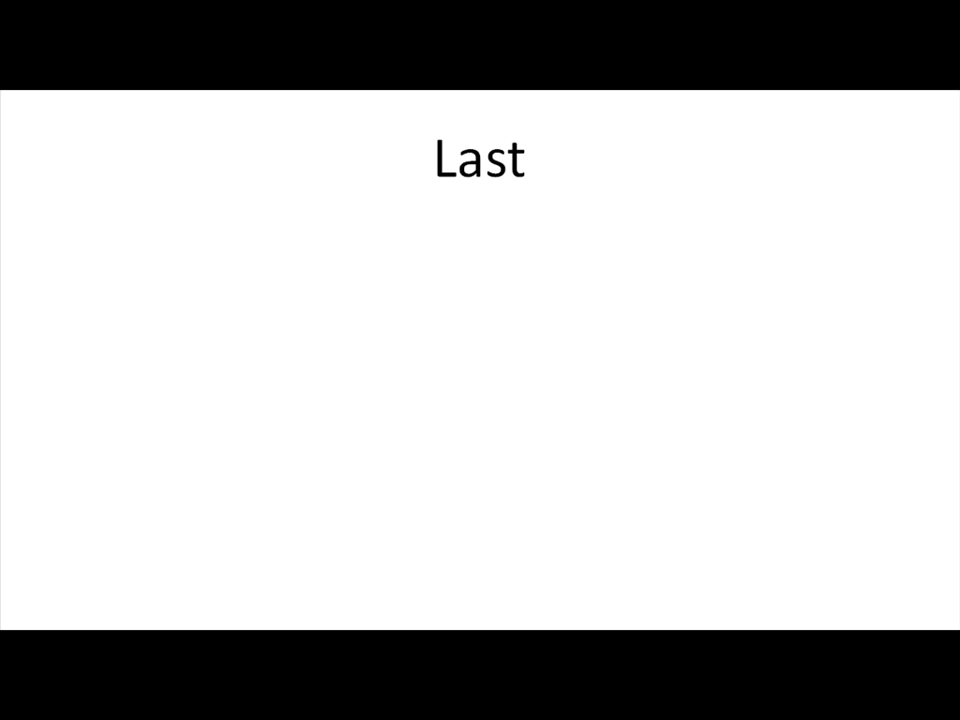
{"action": "key", "text": "Escape"}
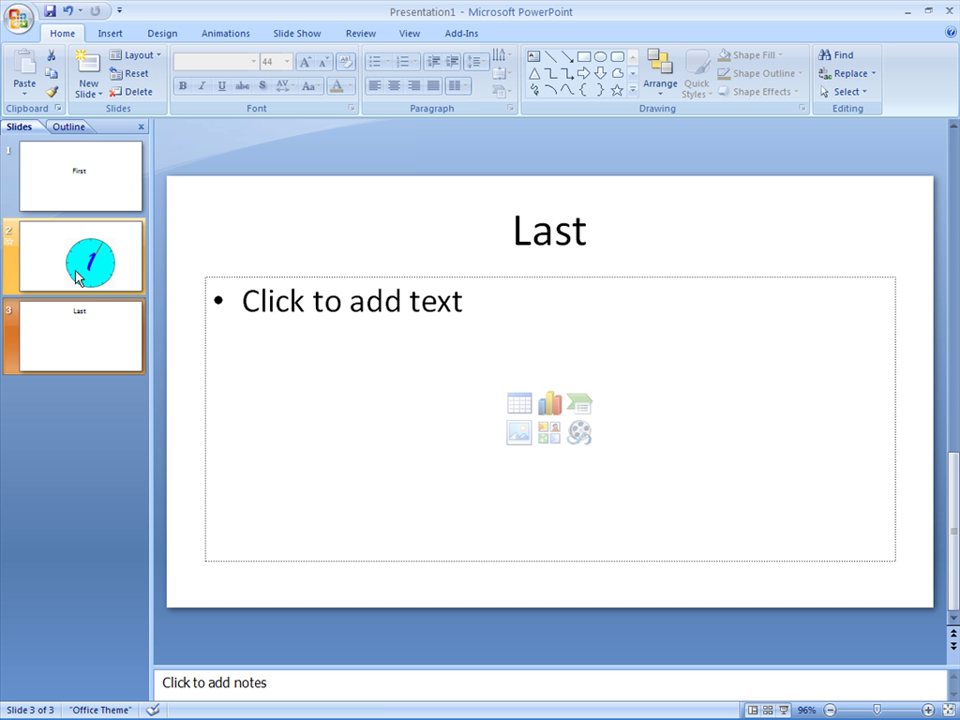
Delete the still clock picture from slide 2
{"action": "left_click", "coordinate": [90, 268]}
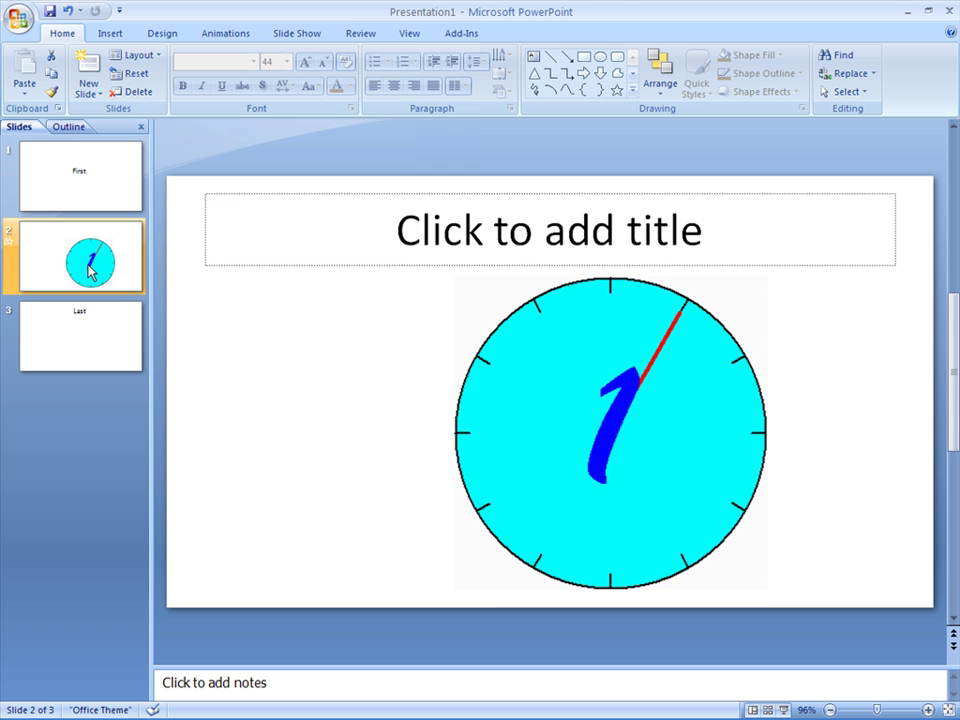
{"action": "left_click", "coordinate": [636, 412]}
{"action": "key", "text": "Delete"}
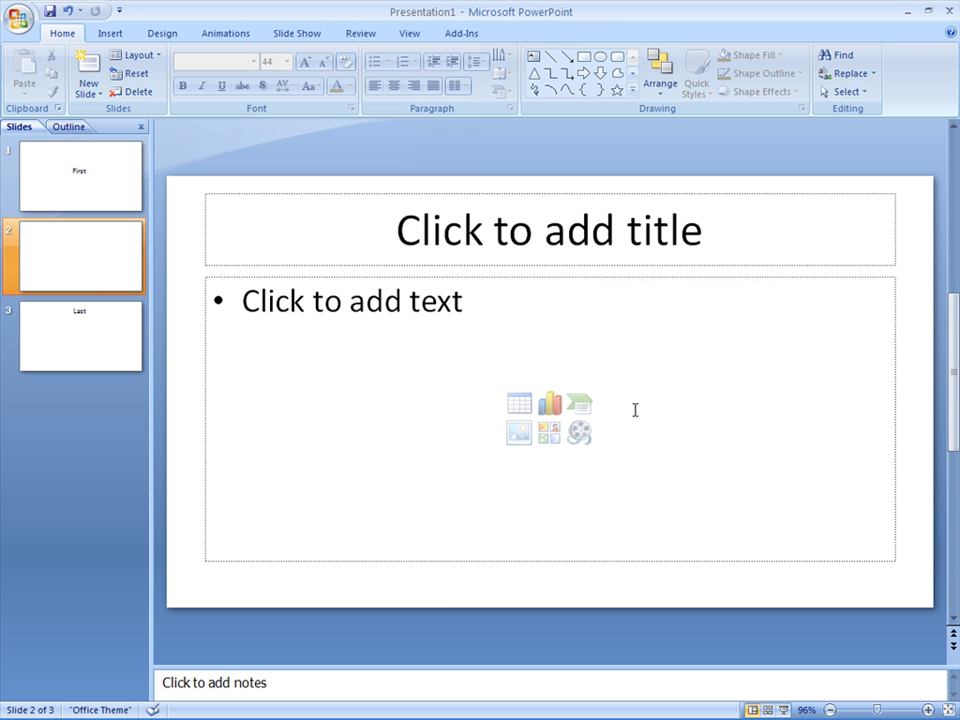
Insert clock.avi as a movie that starts when clicked, then return to slide 1
{"action": "left_click", "coordinate": [113, 35]}
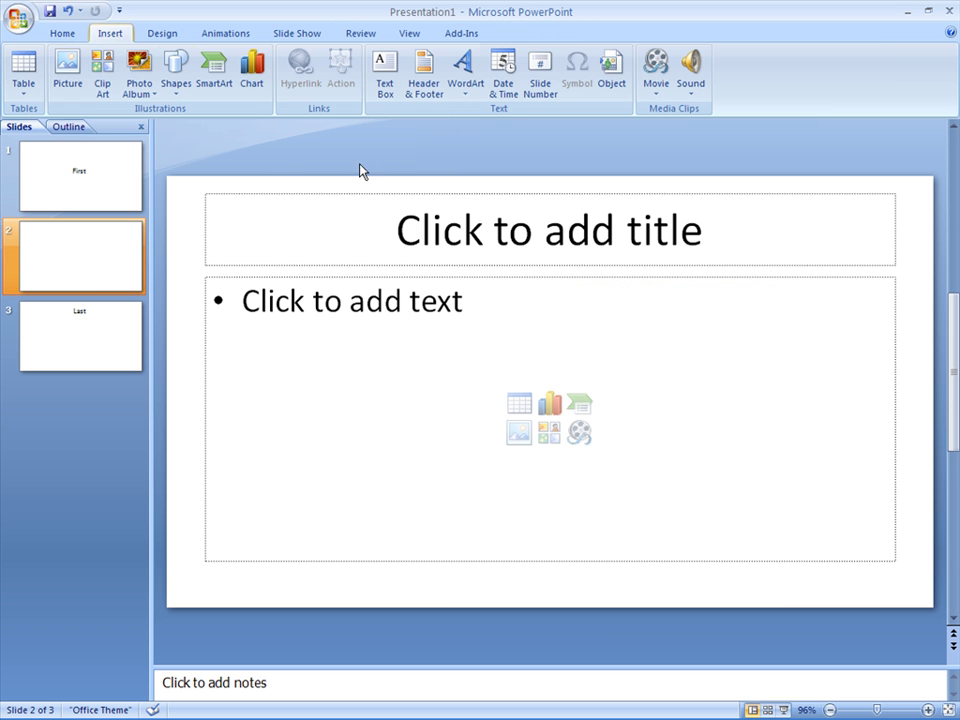
{"action": "left_click", "coordinate": [656, 90]}
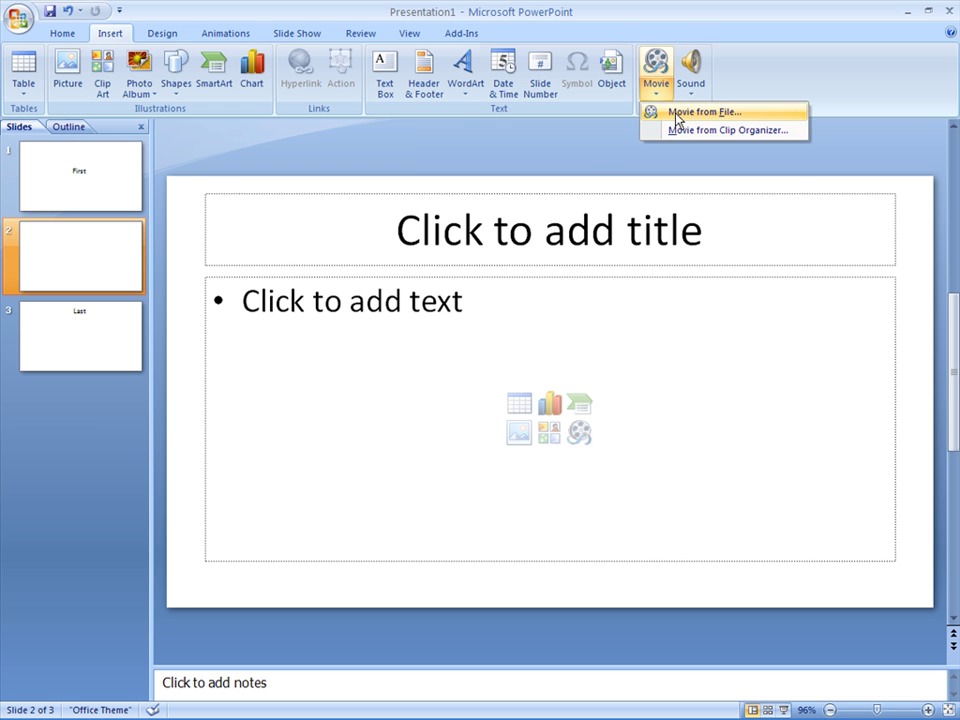
{"action": "left_click", "coordinate": [672, 113]}
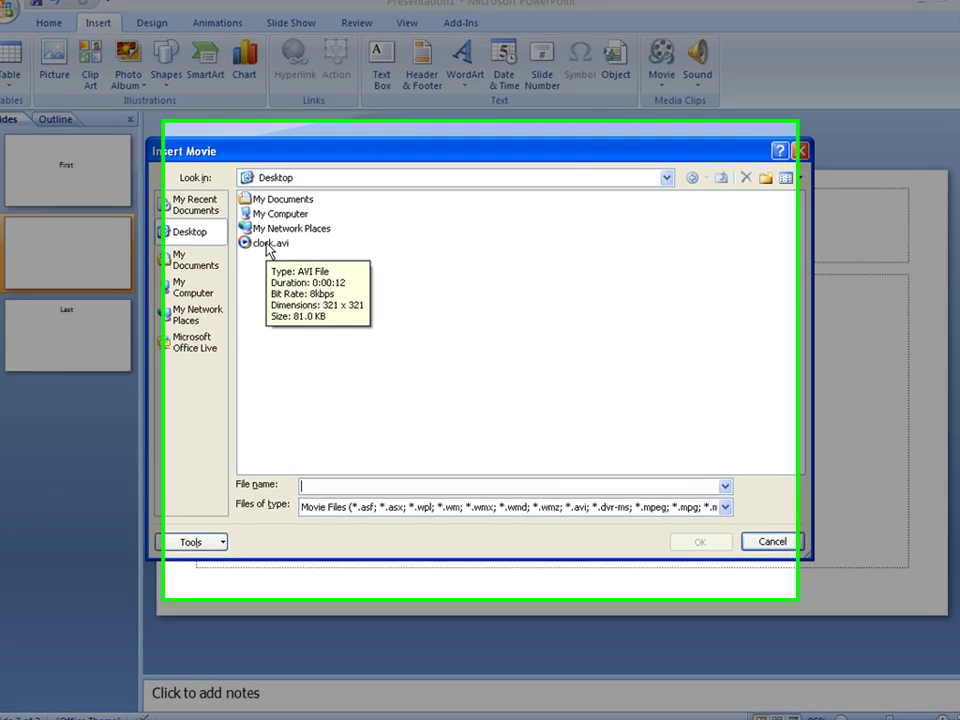
{"action": "double_click", "coordinate": [268, 244]}
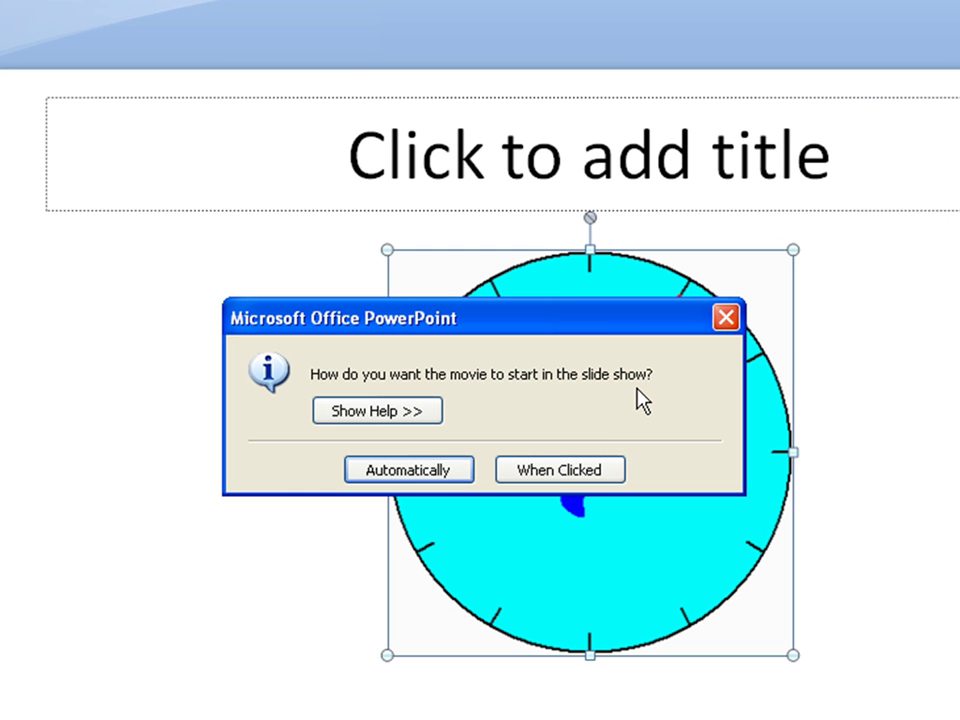
{"action": "left_click", "coordinate": [551, 480]}
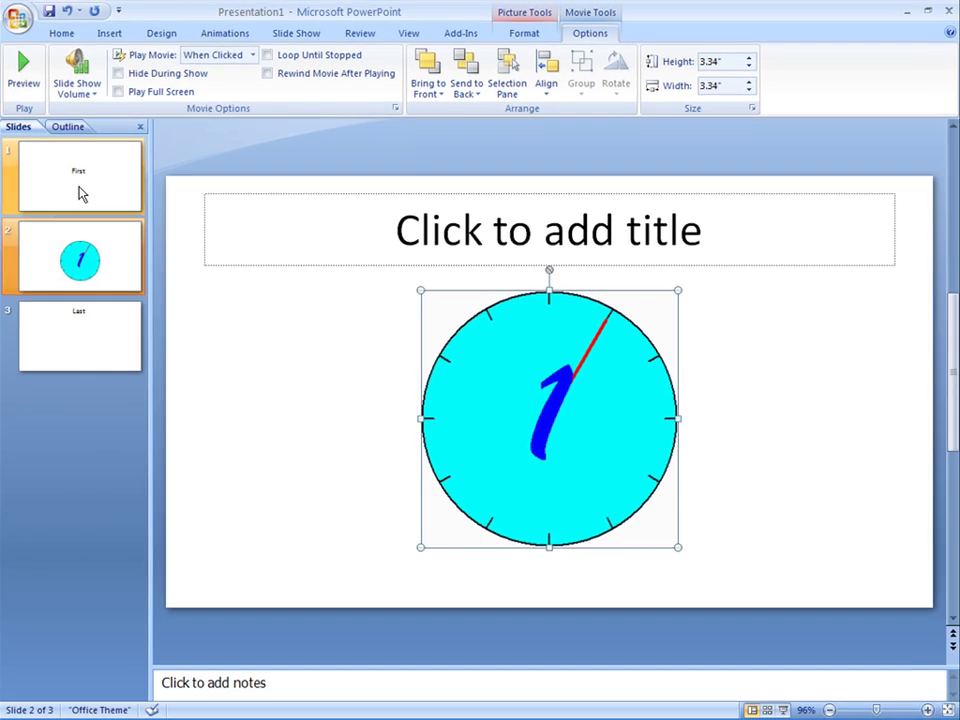
{"action": "left_click", "coordinate": [20, 120]}
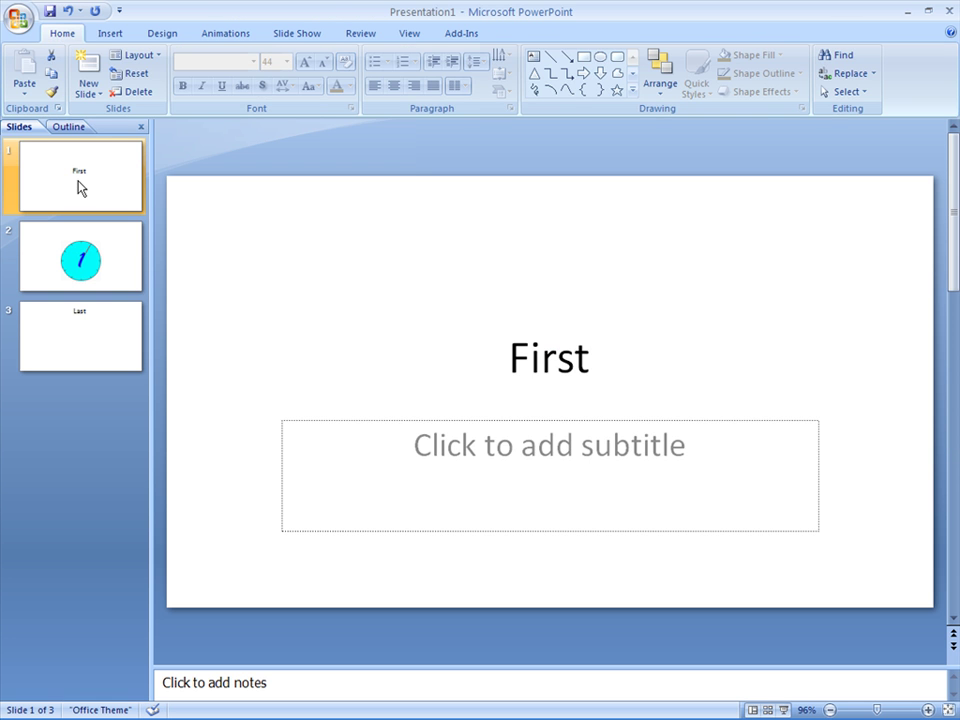
Start the slide show and step back from the Last slide to the clock slide
{"action": "key", "text": "F5"}
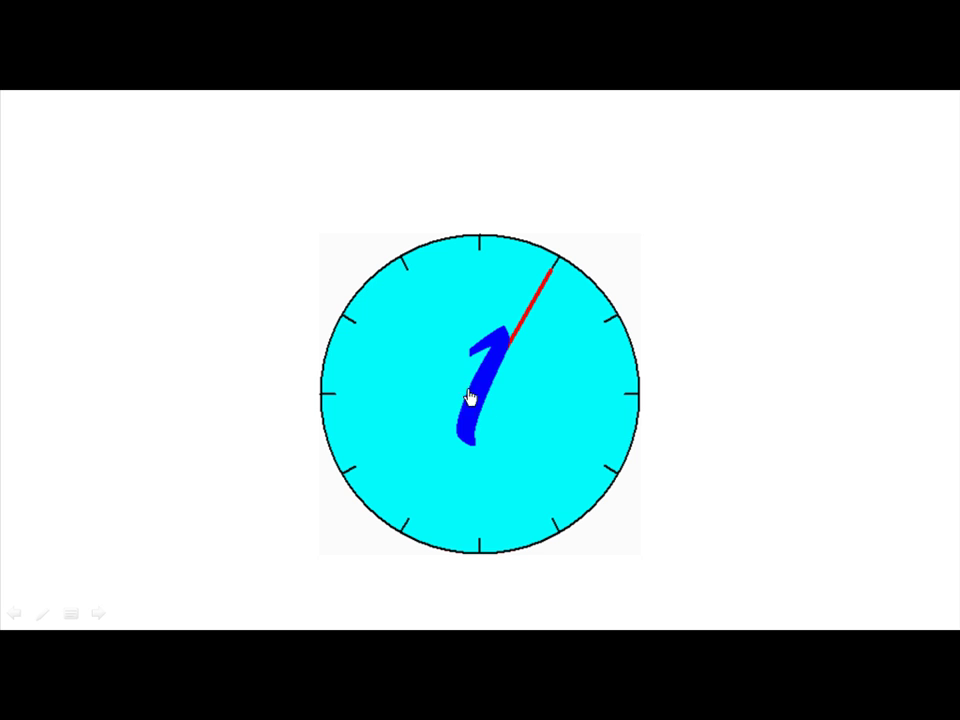
{"action": "left_click", "coordinate": [891, 390]}
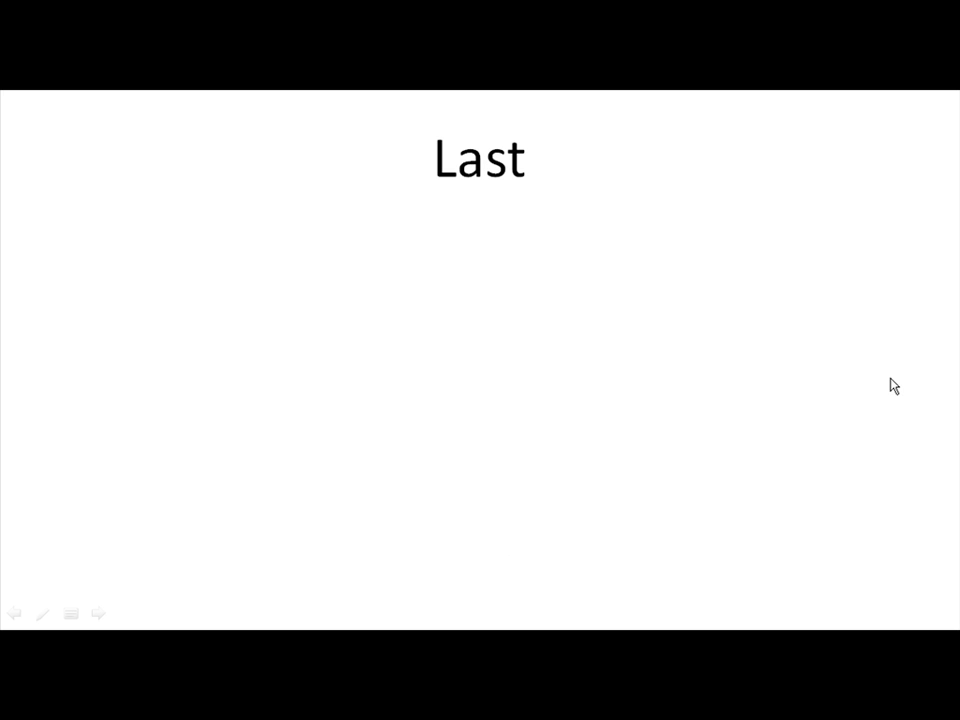
{"action": "key", "text": "Left"}
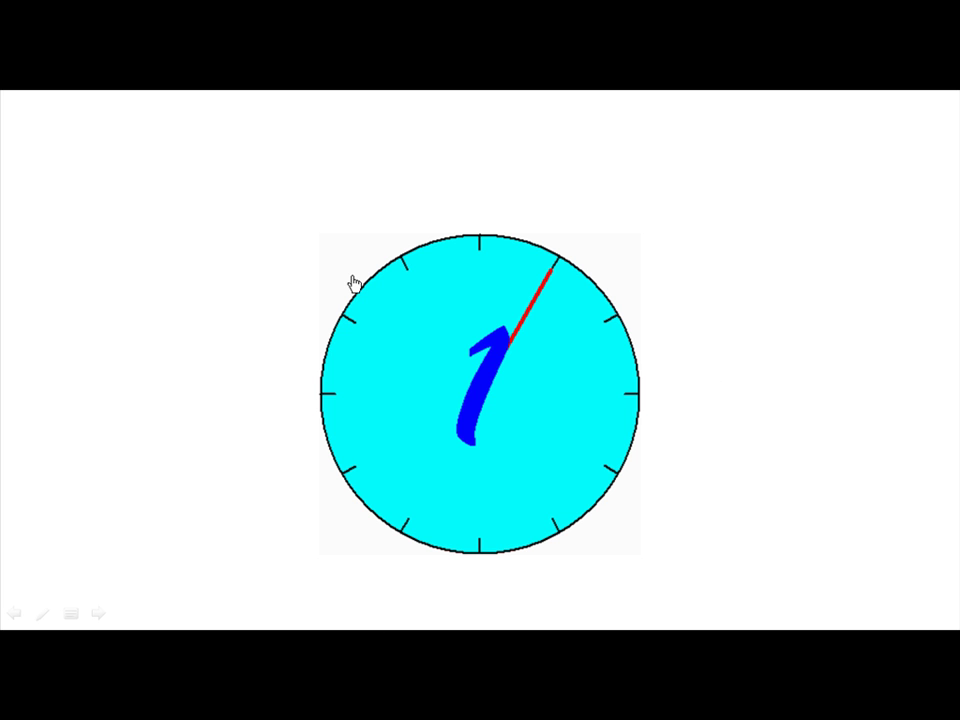
Advance the clock movie from 1 to 12, then finish and exit the show
{"action": "left_click", "coordinate": [479, 390]}
{"action": "left_click", "coordinate": [479, 390]}
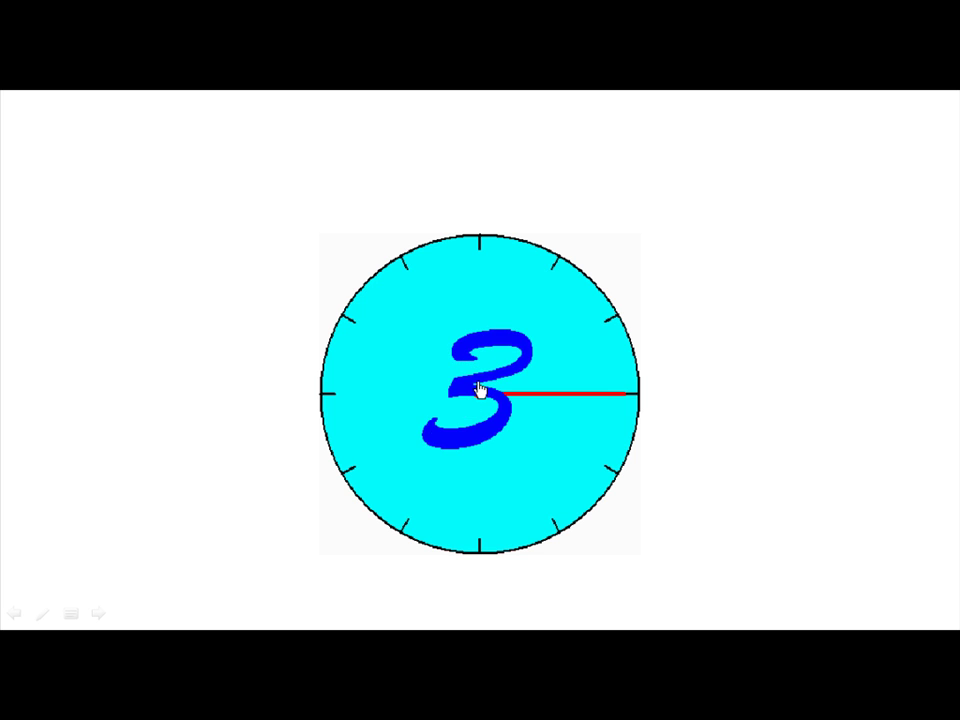
{"action": "left_click", "coordinate": [479, 390]}
{"action": "left_click", "coordinate": [479, 390]}
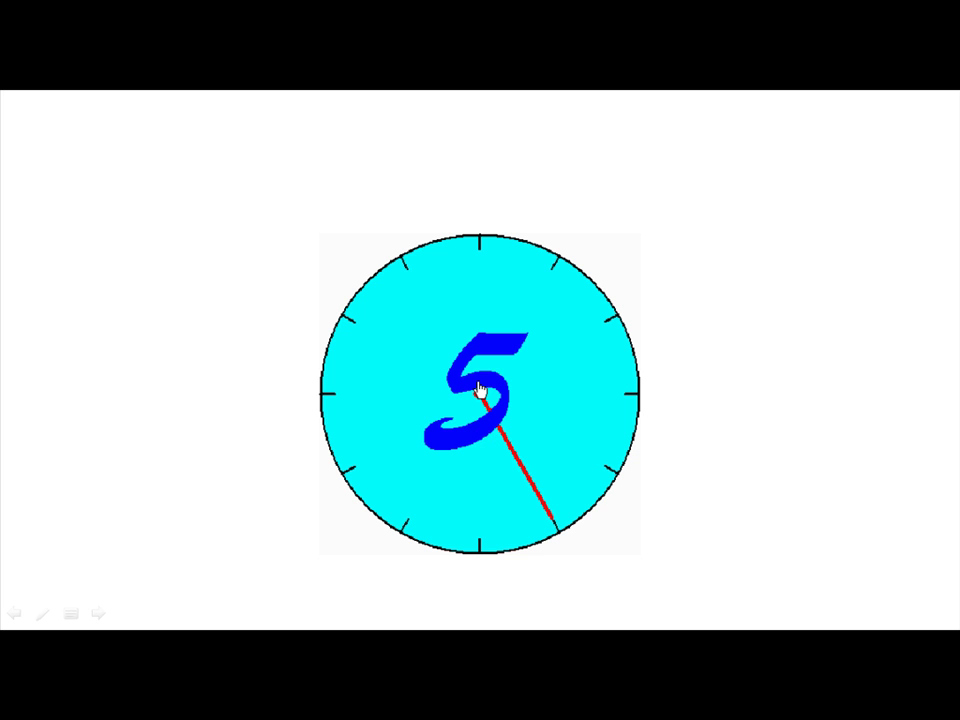
{"action": "left_click", "coordinate": [479, 390]}
{"action": "left_click", "coordinate": [479, 390]}
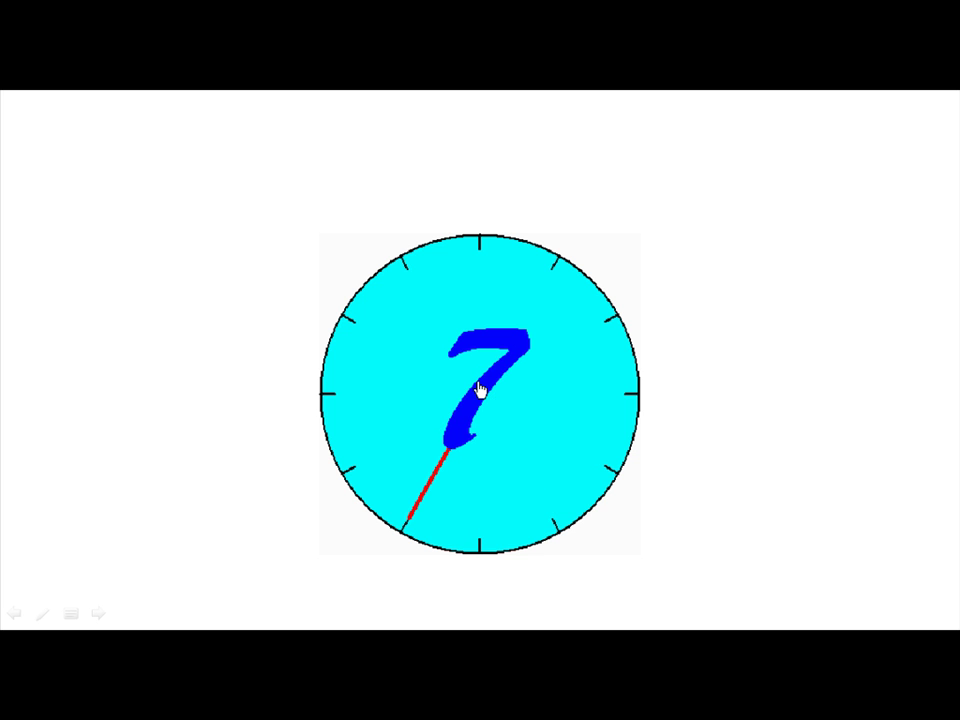
{"action": "left_click", "coordinate": [479, 390]}
{"action": "left_click", "coordinate": [479, 390]}
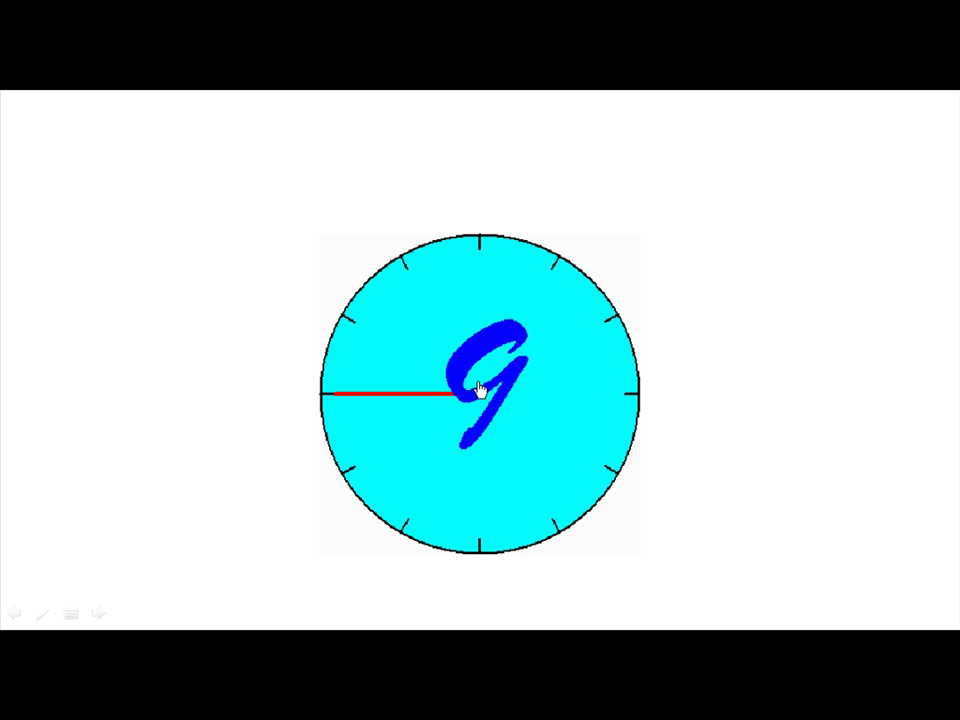
{"action": "left_click", "coordinate": [479, 390]}
{"action": "left_click", "coordinate": [479, 390]}
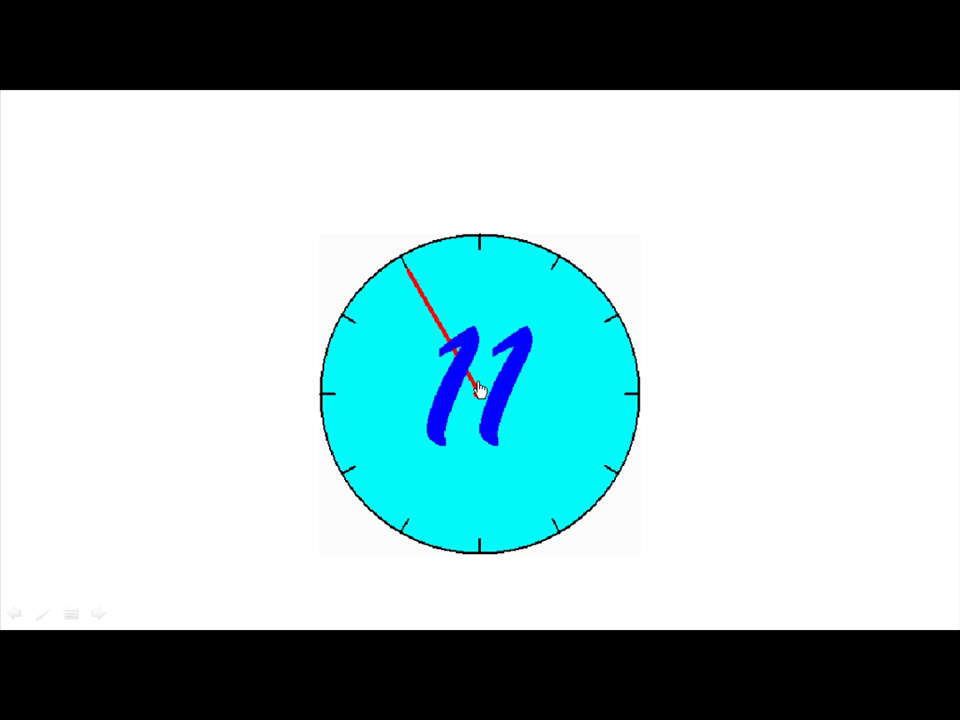
{"action": "left_click", "coordinate": [479, 390]}
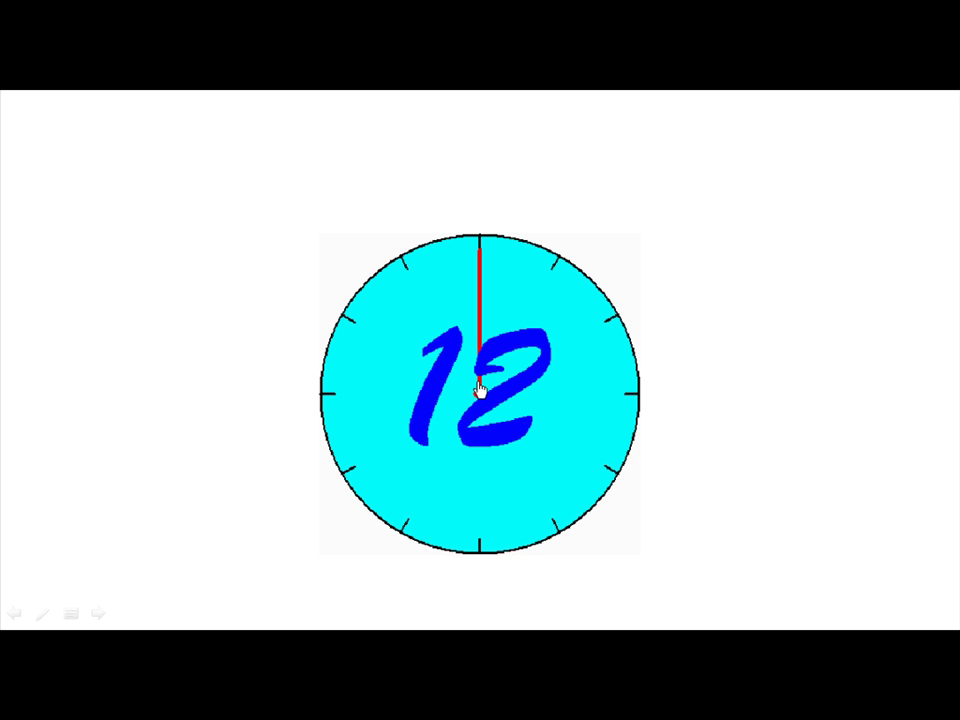
{"action": "left_click", "coordinate": [479, 390]}
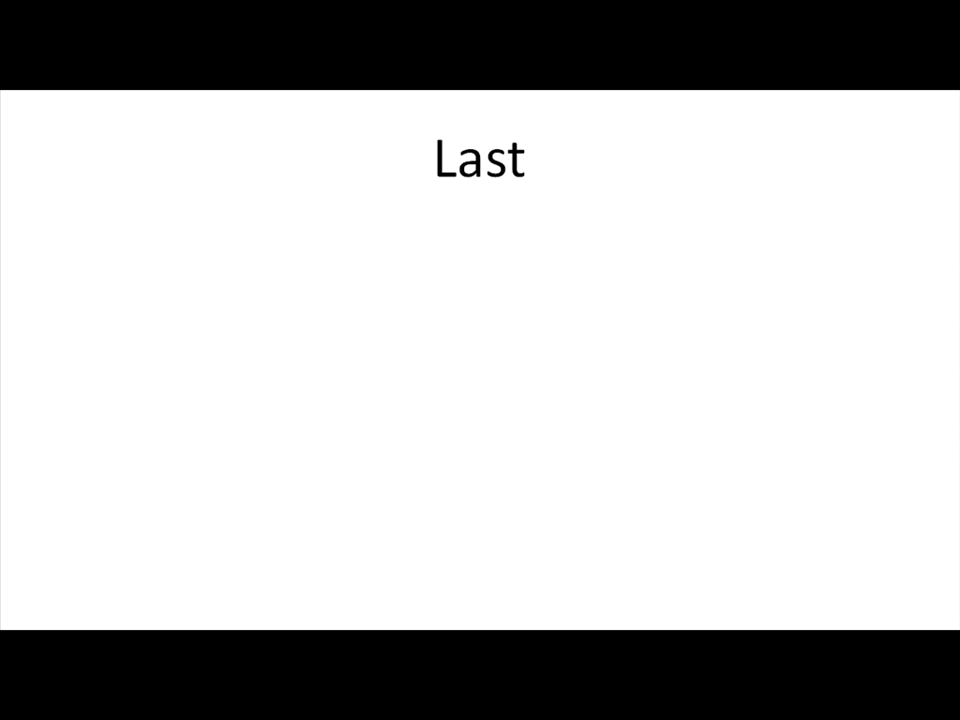
{"action": "key", "text": "Escape"}
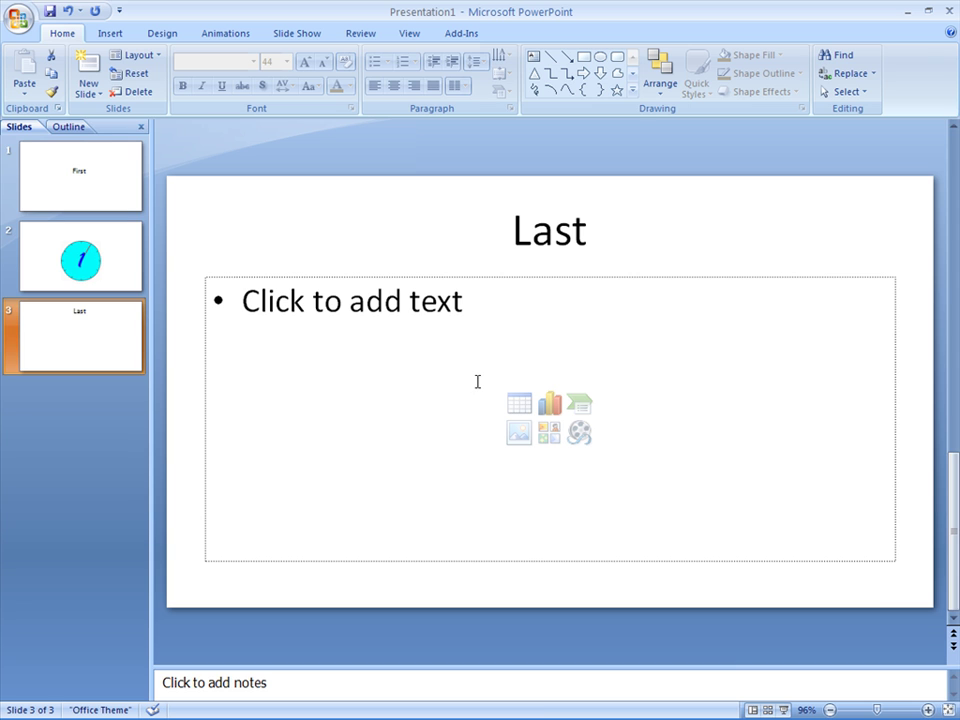